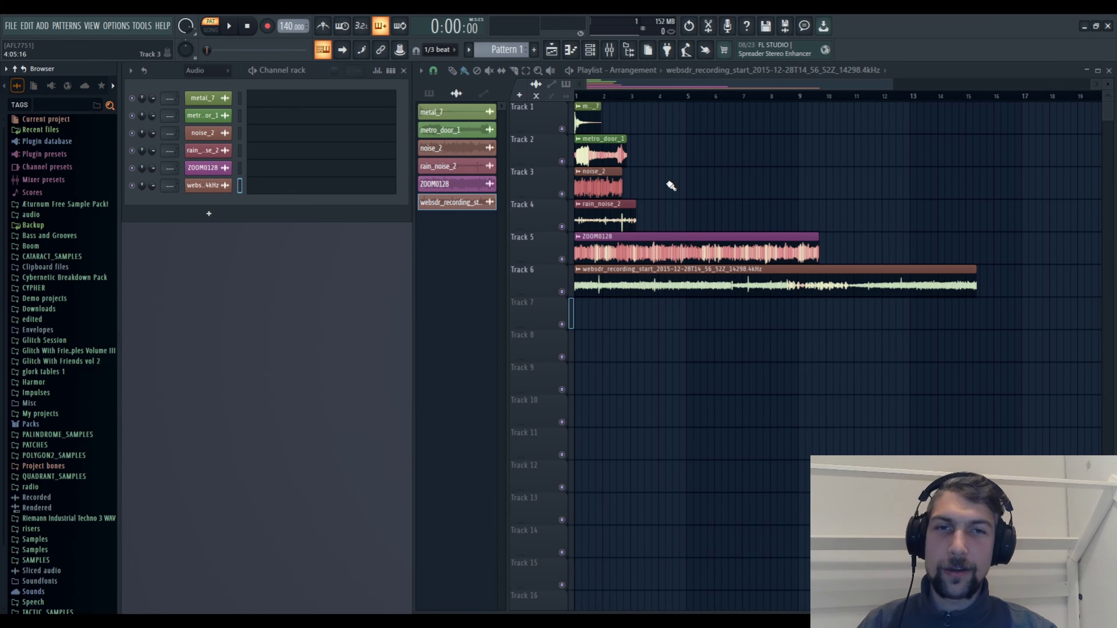
- Audition each clip solo: metal_7, metro_door_1, noise_2, rain_noise_2, ZOOM0128 and the websdr recording
{"action": "left_click", "coordinate": [576, 125]}
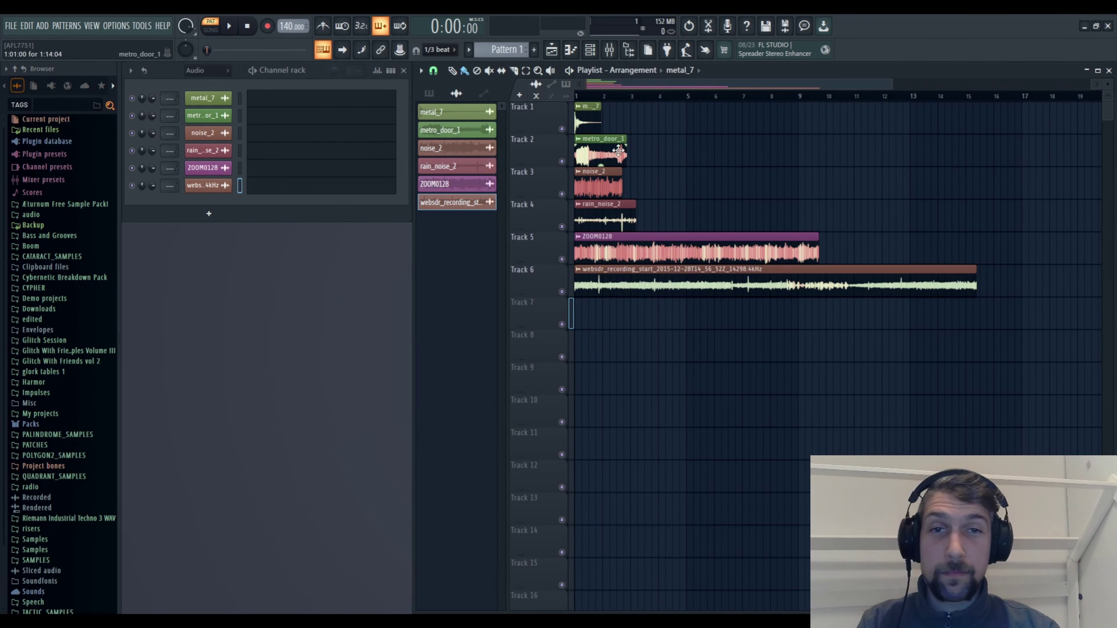
{"action": "left_click", "coordinate": [581, 157]}
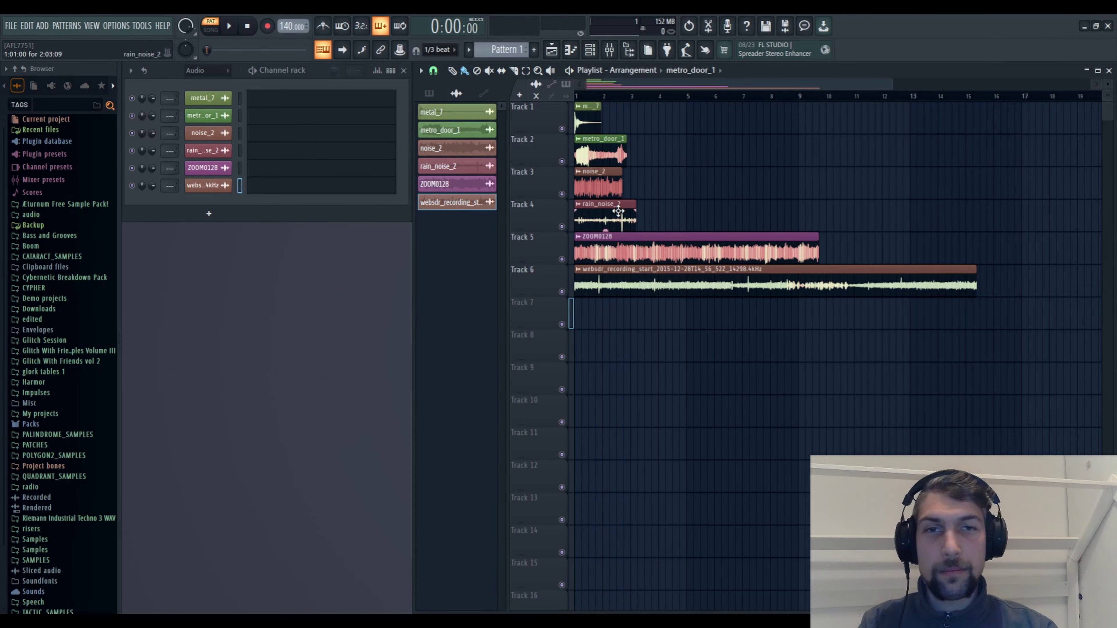
{"action": "left_click", "coordinate": [581, 189]}
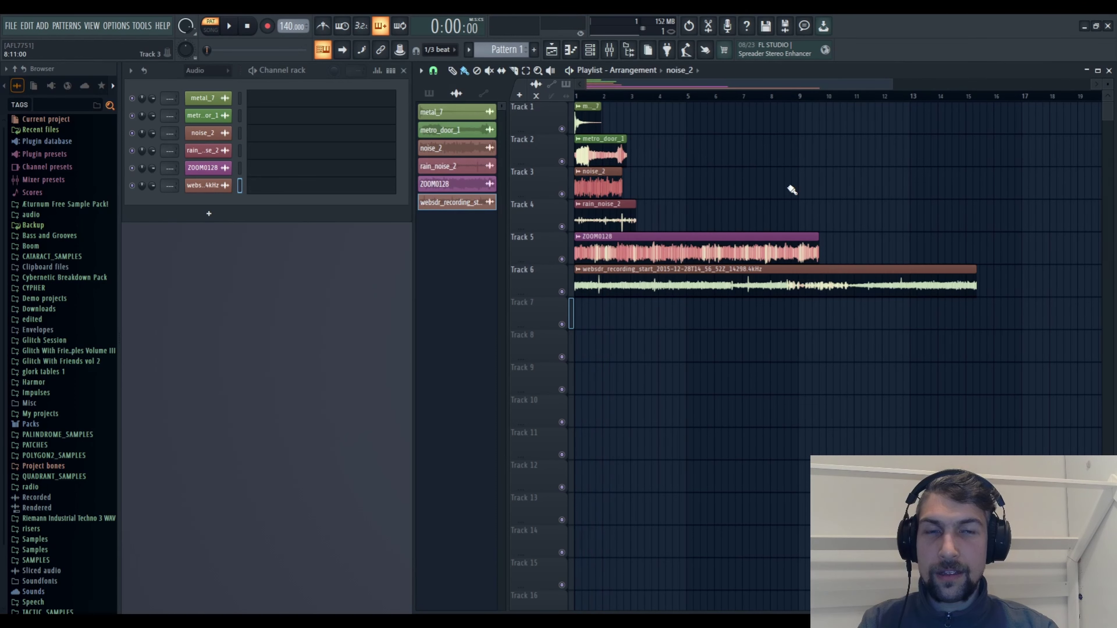
{"action": "left_click", "coordinate": [577, 221]}
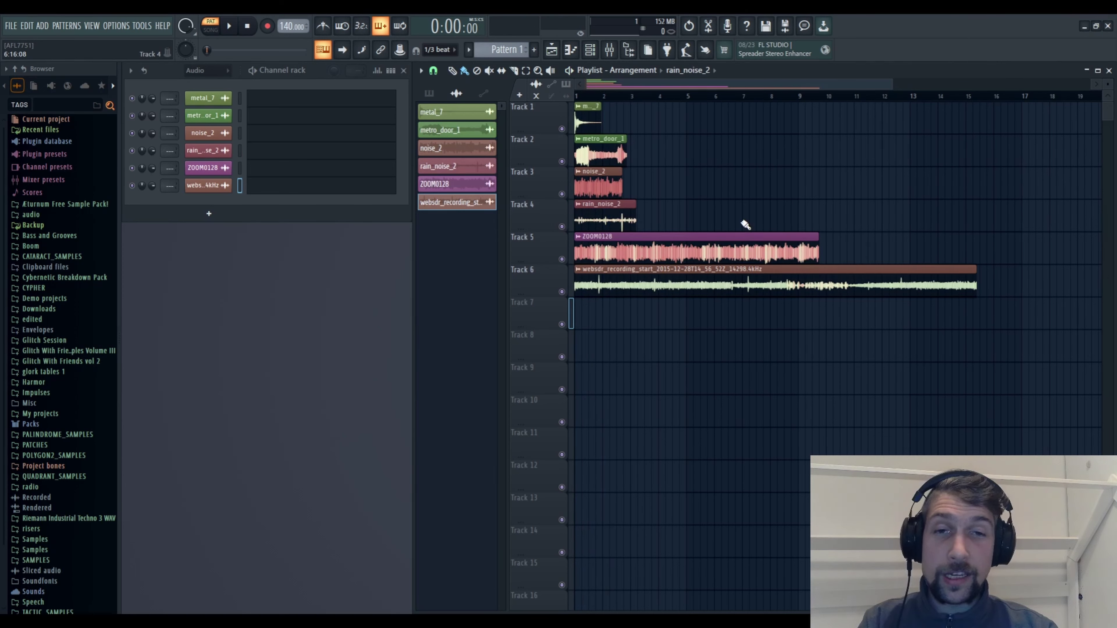
{"action": "left_click", "coordinate": [589, 258]}
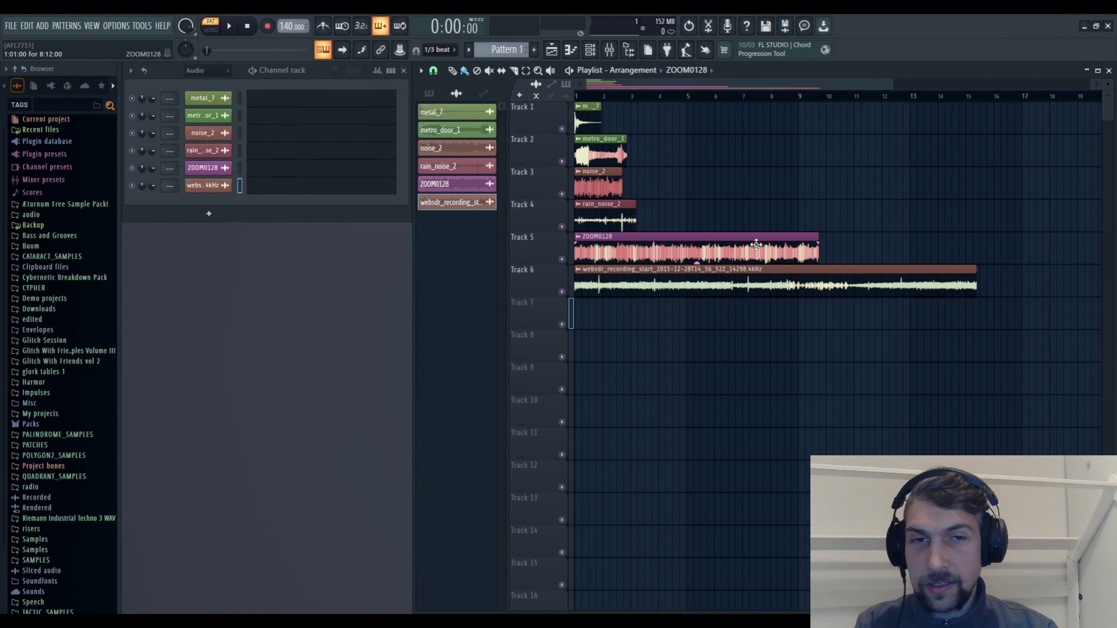
{"action": "left_click", "coordinate": [629, 288]}
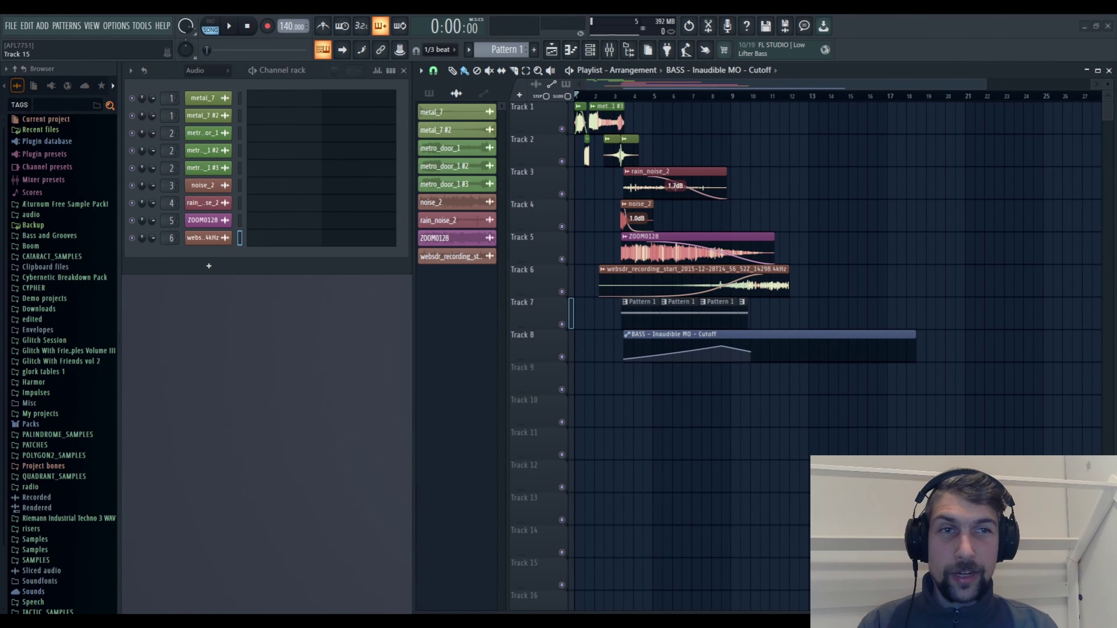
{"action": "key", "text": "space"}
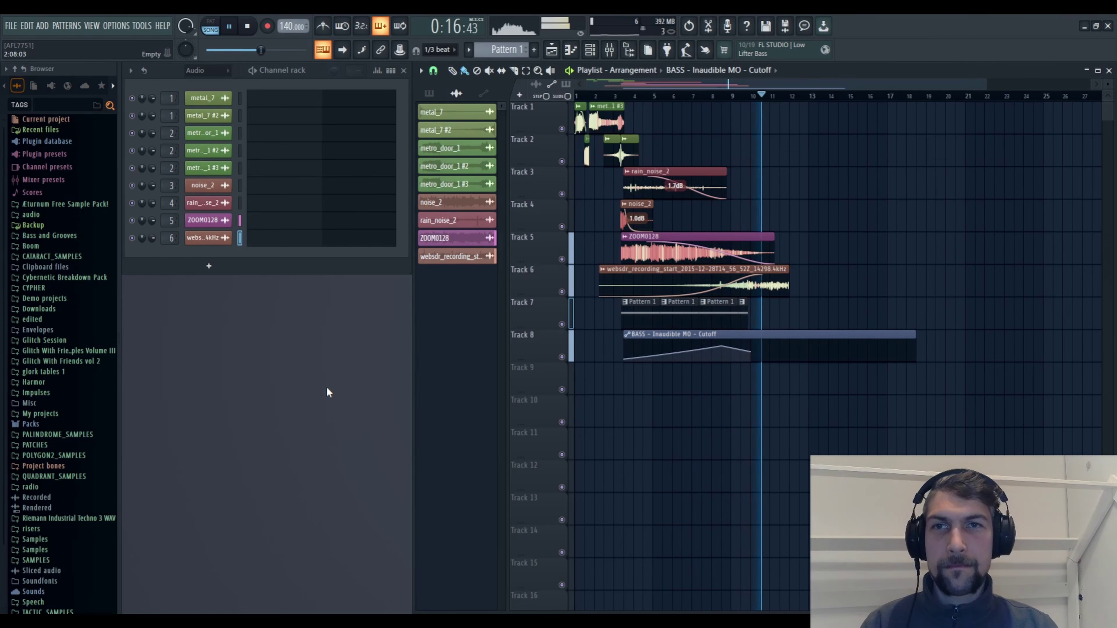
{"action": "left_click", "coordinate": [248, 28]}
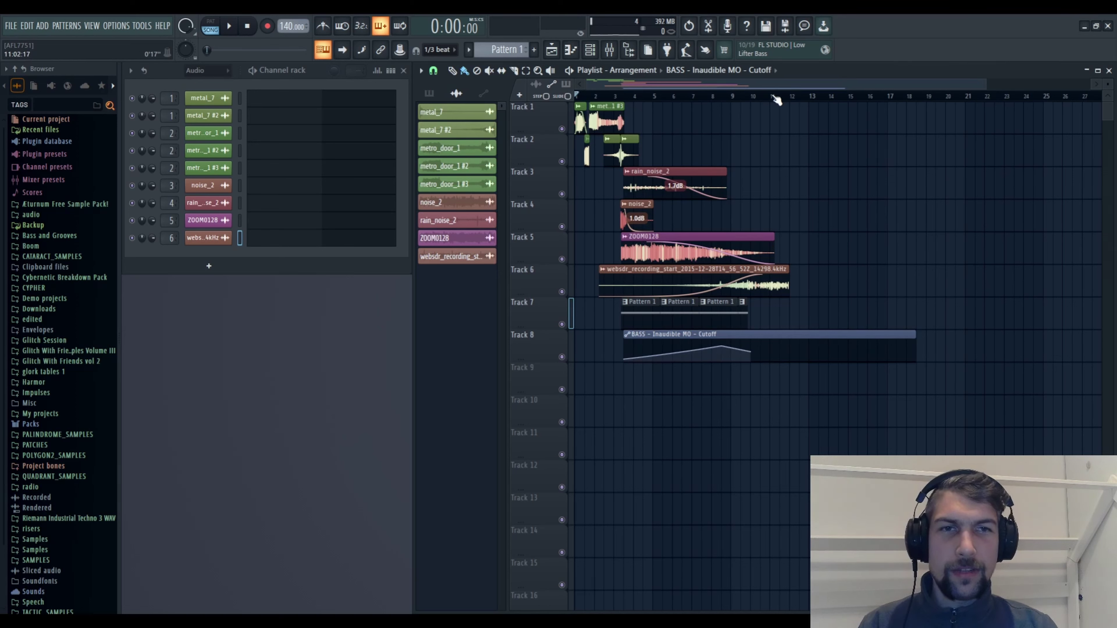
- Move the song position to bar 12, then zoom and shift the playlist onto the first bars
{"action": "mouse_move", "coordinate": [777, 101]}
{"action": "left_mouse_down"}
{"action": "mouse_move", "coordinate": [796, 101]}
{"action": "mouse_move", "coordinate": [576, 101]}
{"action": "left_mouse_up"}
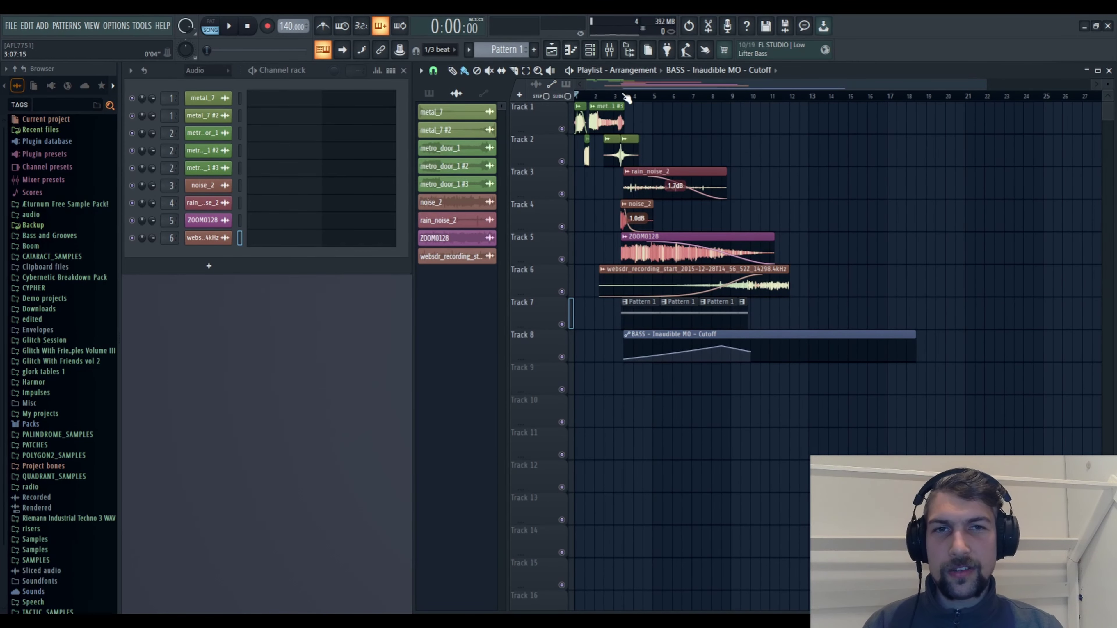
{"action": "scroll", "coordinate": [626, 100], "scroll_direction": "up", "scroll_amount": 4}
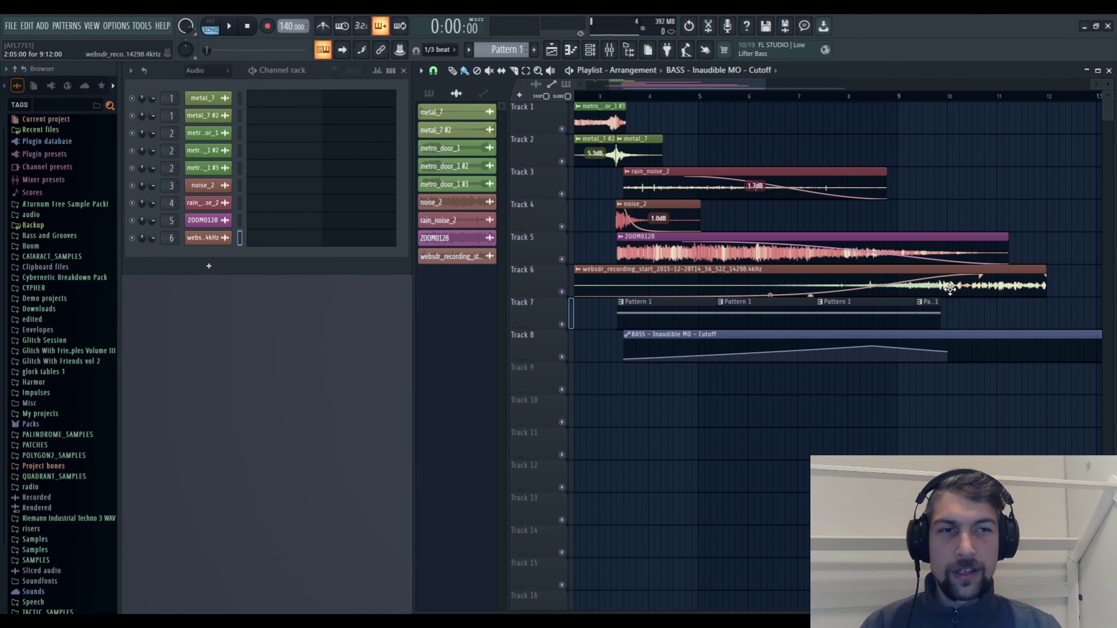
{"action": "left_click_drag", "start_coordinate": [994, 286], "coordinate": [1087, 222]}
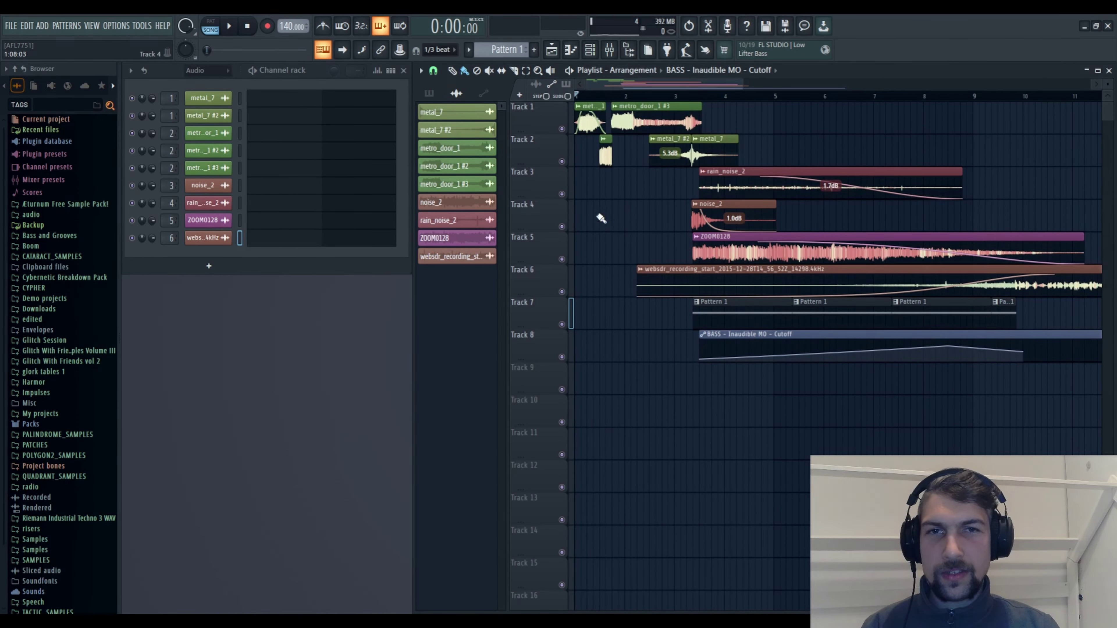
{"action": "left_click", "coordinate": [589, 110]}
{"action": "double_click", "coordinate": [589, 110]}
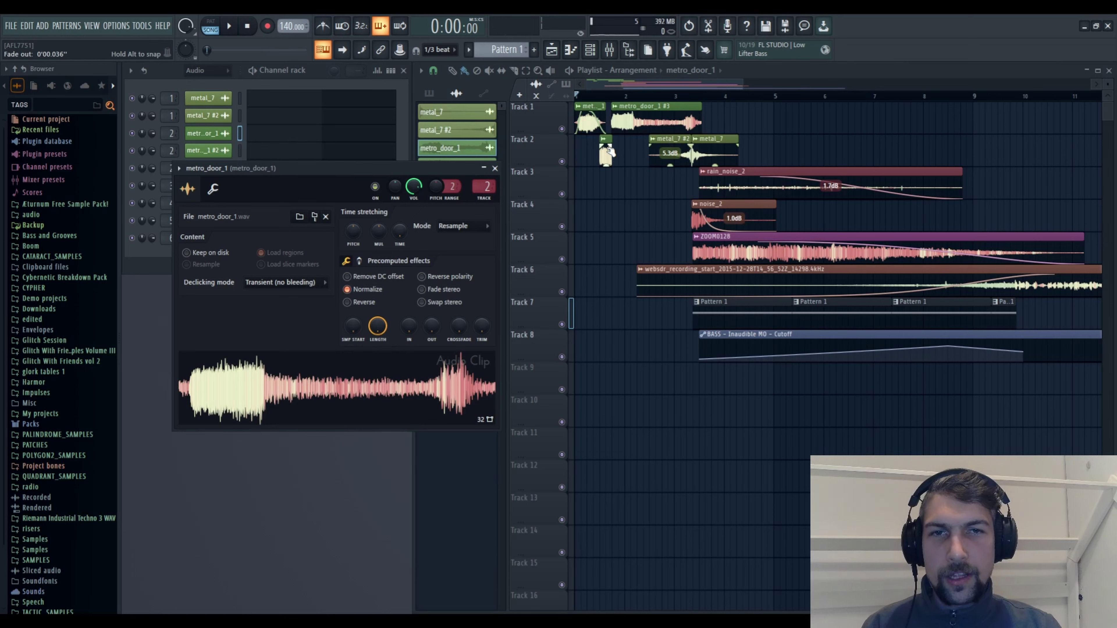
{"action": "left_click", "coordinate": [606, 158]}
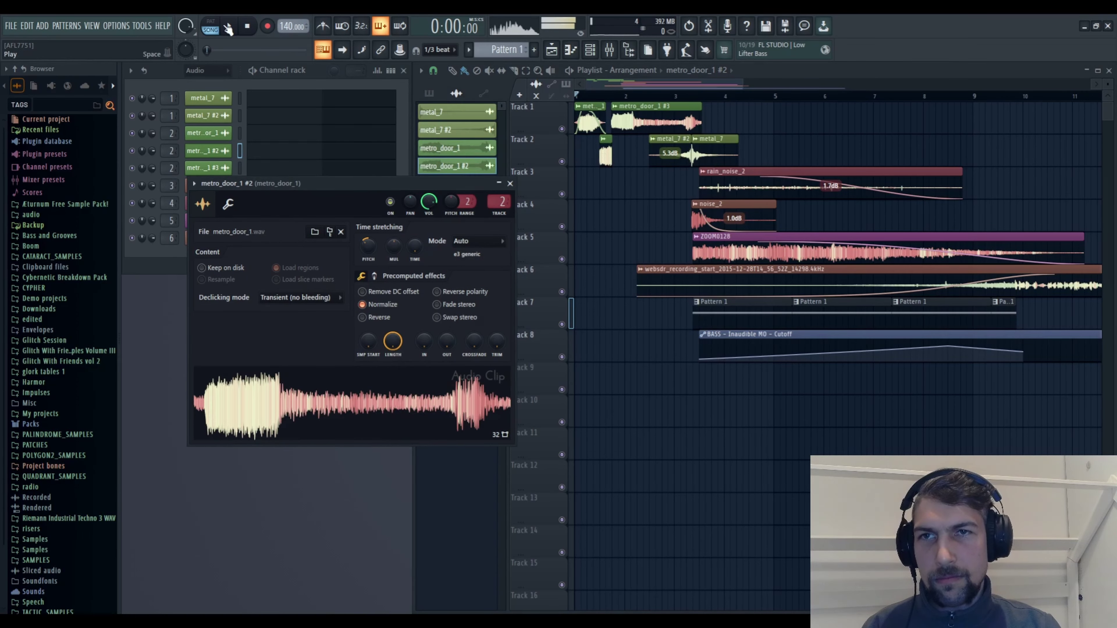
{"action": "left_click", "coordinate": [655, 119]}
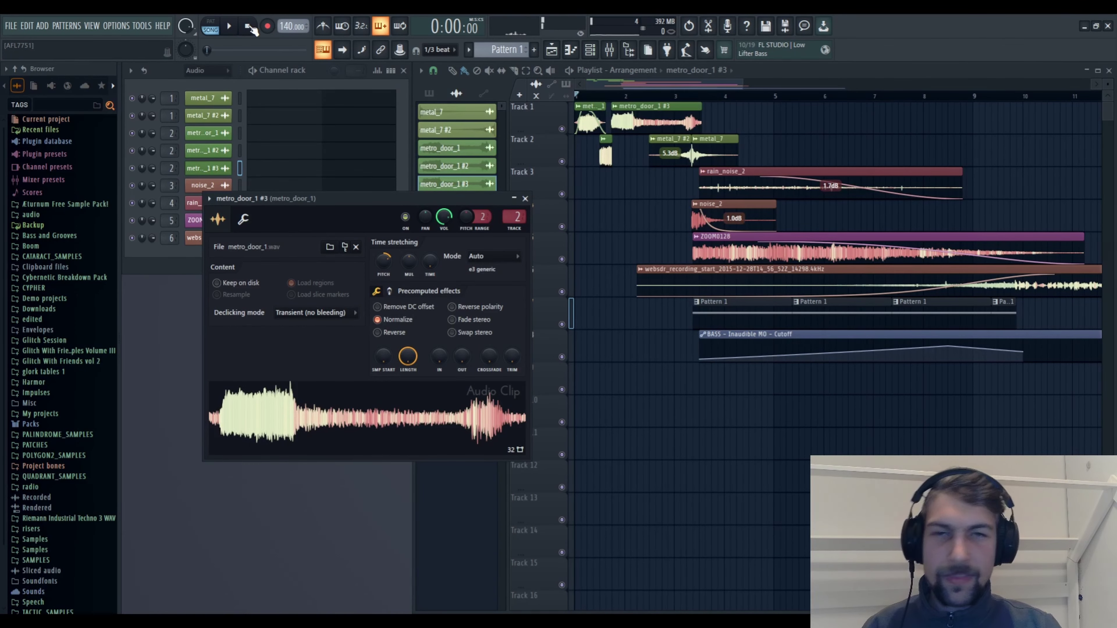
{"action": "scroll", "coordinate": [685, 105], "scroll_direction": "up", "scroll_amount": 4}
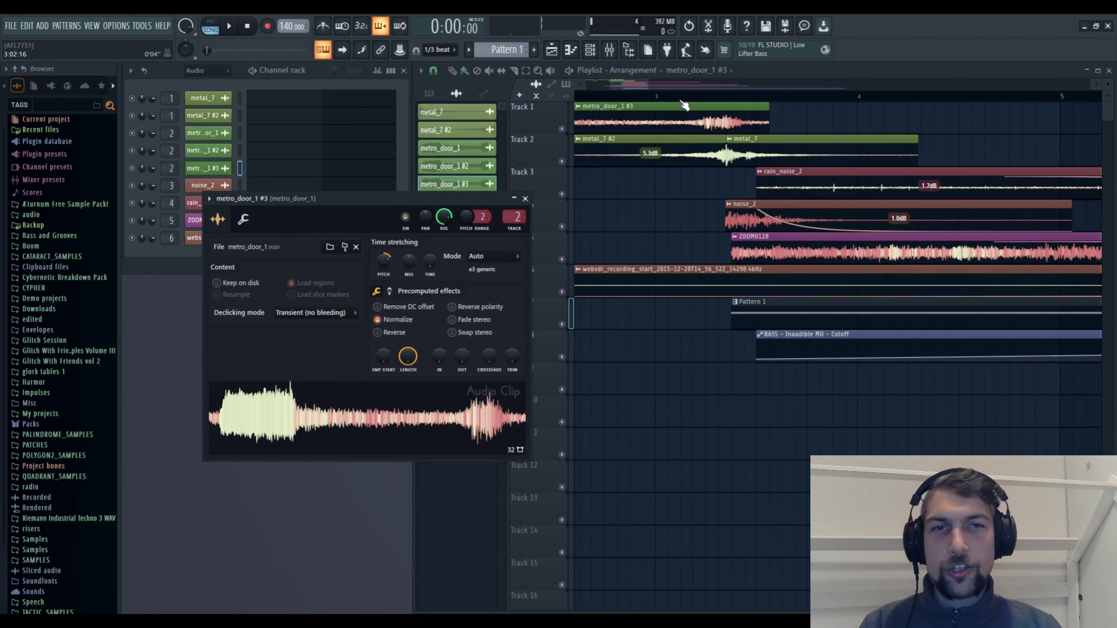
{"action": "left_click", "coordinate": [725, 161]}
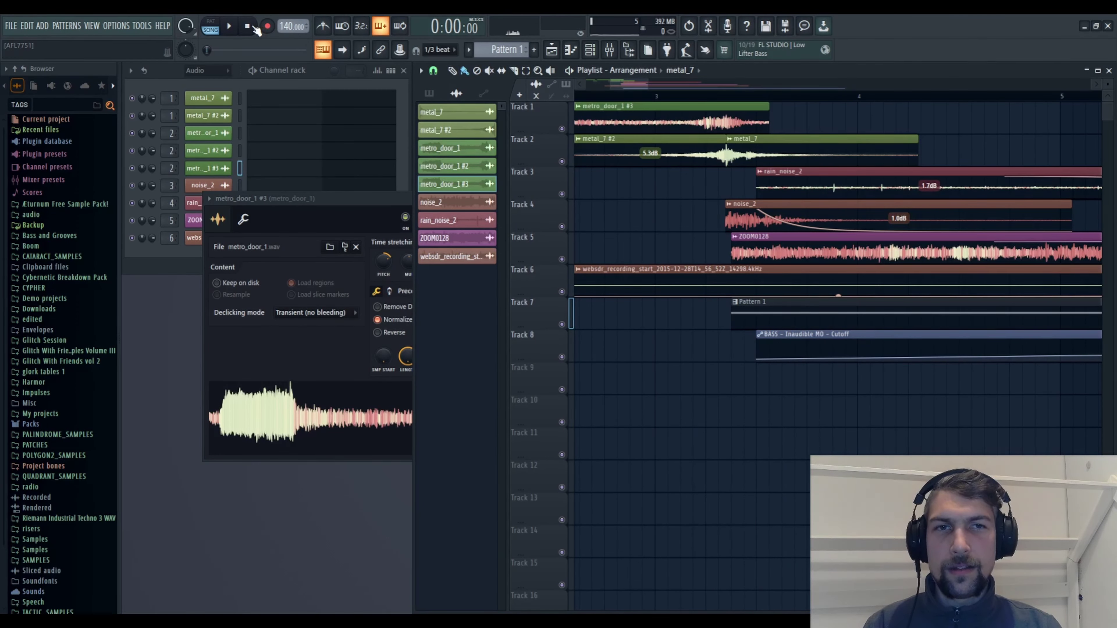
{"action": "left_click", "coordinate": [398, 199]}
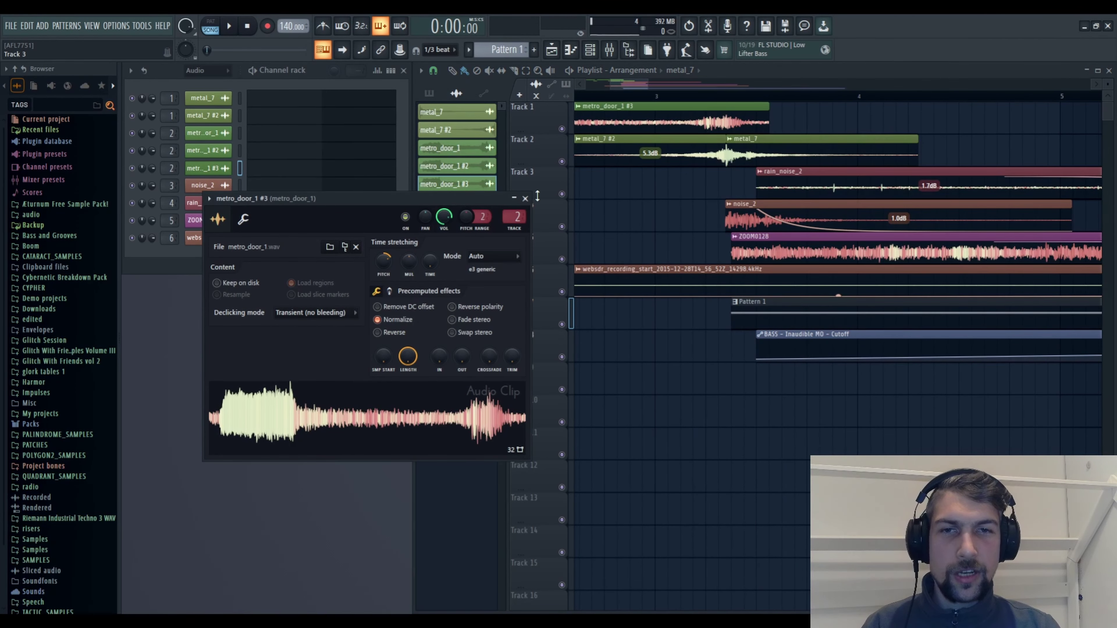
{"action": "left_click", "coordinate": [525, 199]}
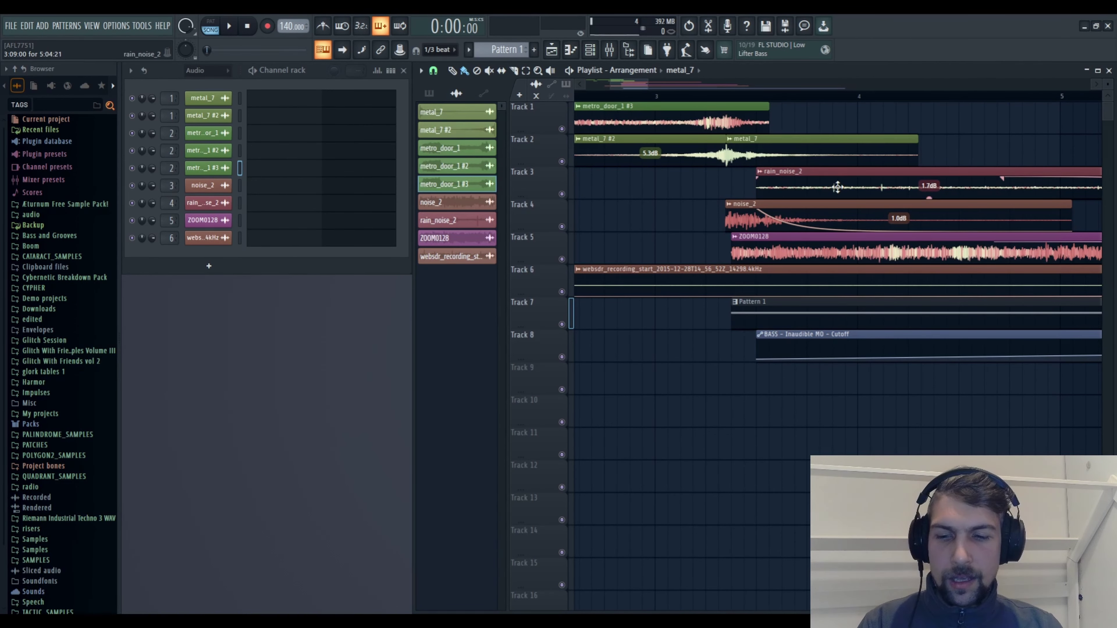
{"action": "left_click", "coordinate": [729, 220]}
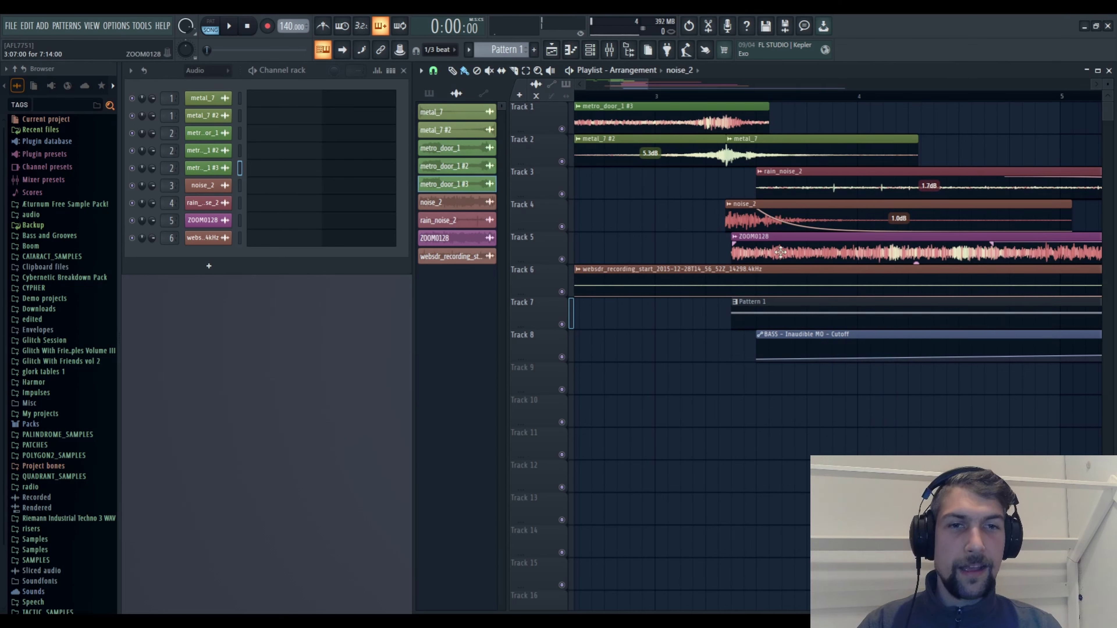
{"action": "left_click", "coordinate": [749, 254]}
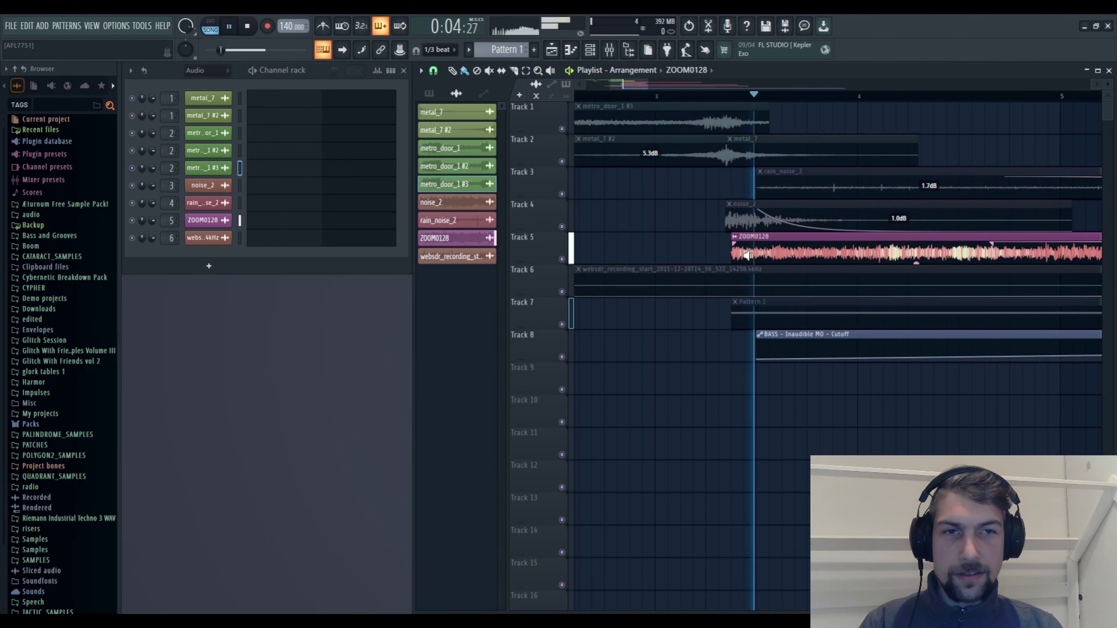
{"action": "left_click", "coordinate": [849, 188]}
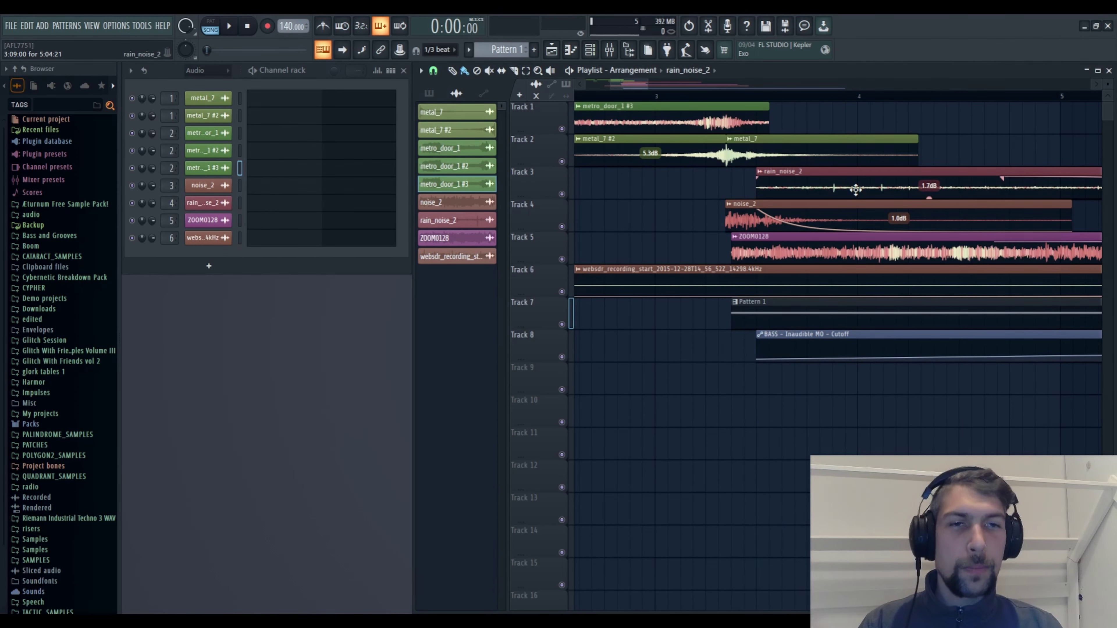
{"action": "scroll", "coordinate": [946, 129], "scroll_direction": "down", "scroll_amount": 1}
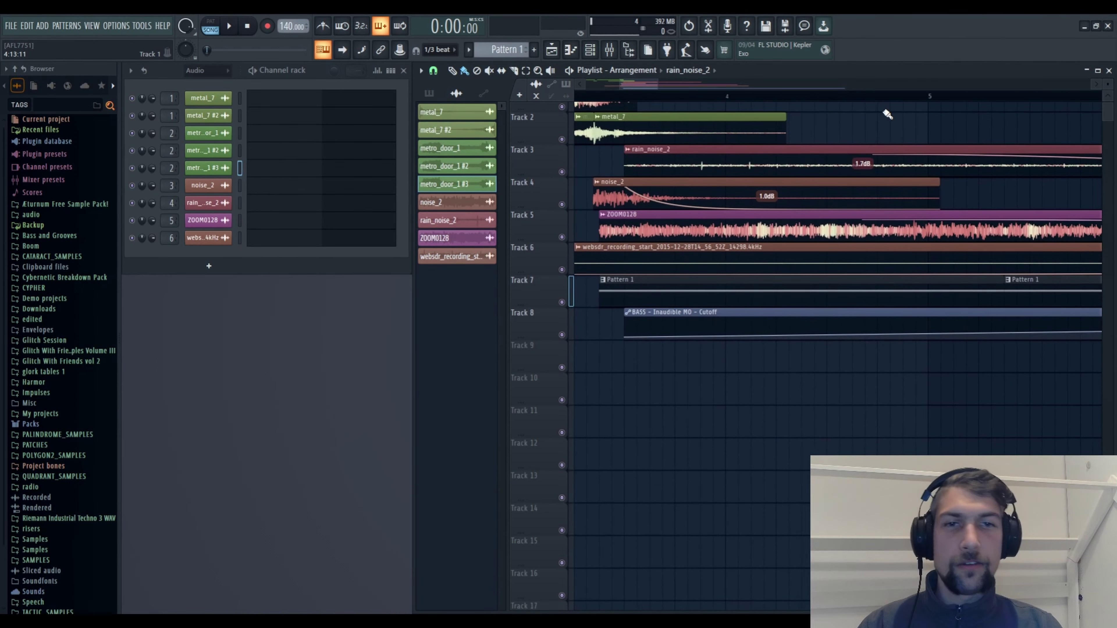
{"action": "scroll", "coordinate": [766, 350], "scroll_direction": "down", "scroll_amount": 1}
{"action": "scroll", "coordinate": [836, 352], "scroll_direction": "left", "scroll_amount": 1}
{"action": "scroll", "coordinate": [606, 399], "scroll_direction": "up", "scroll_amount": 2}
{"action": "scroll", "coordinate": [873, 93], "scroll_direction": "down", "scroll_amount": 2}
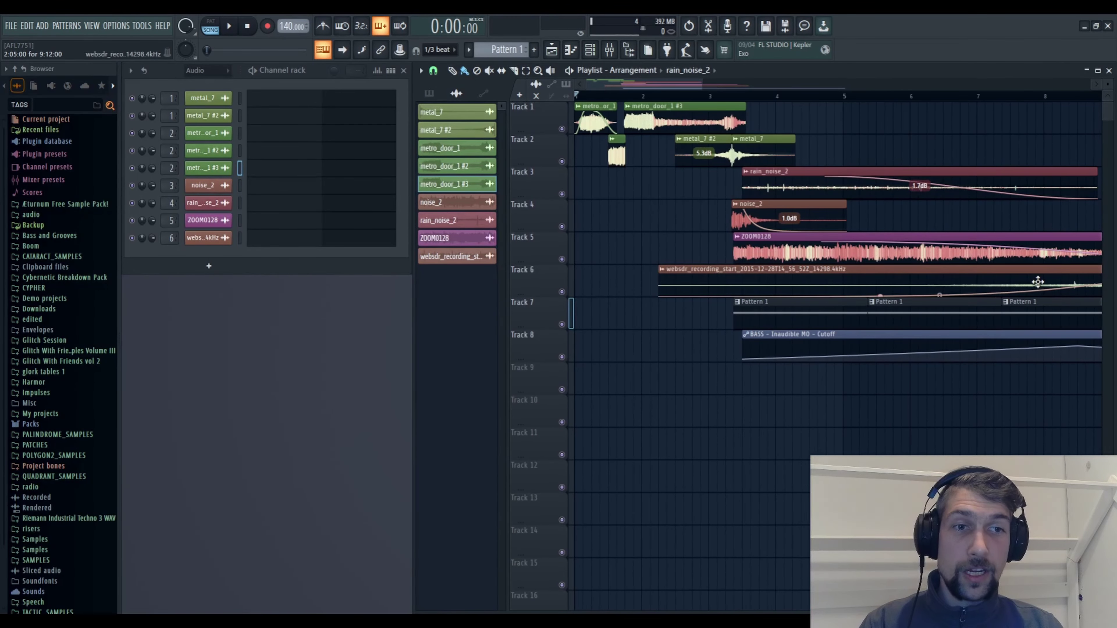
{"action": "scroll", "coordinate": [1035, 304], "scroll_direction": "right", "scroll_amount": 4}
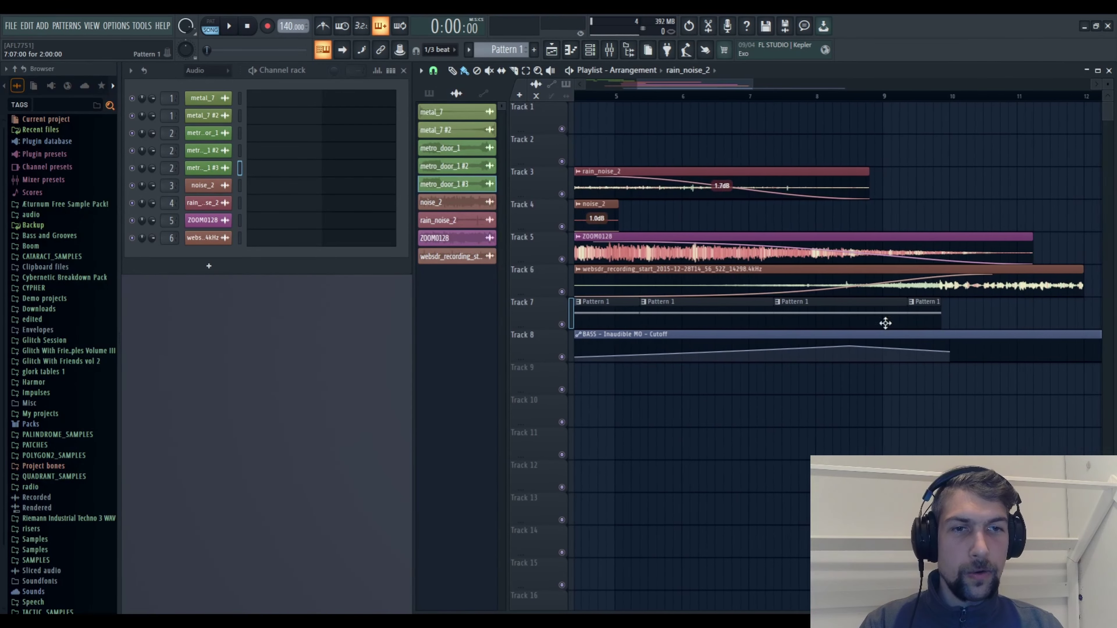
{"action": "left_click", "coordinate": [915, 284]}
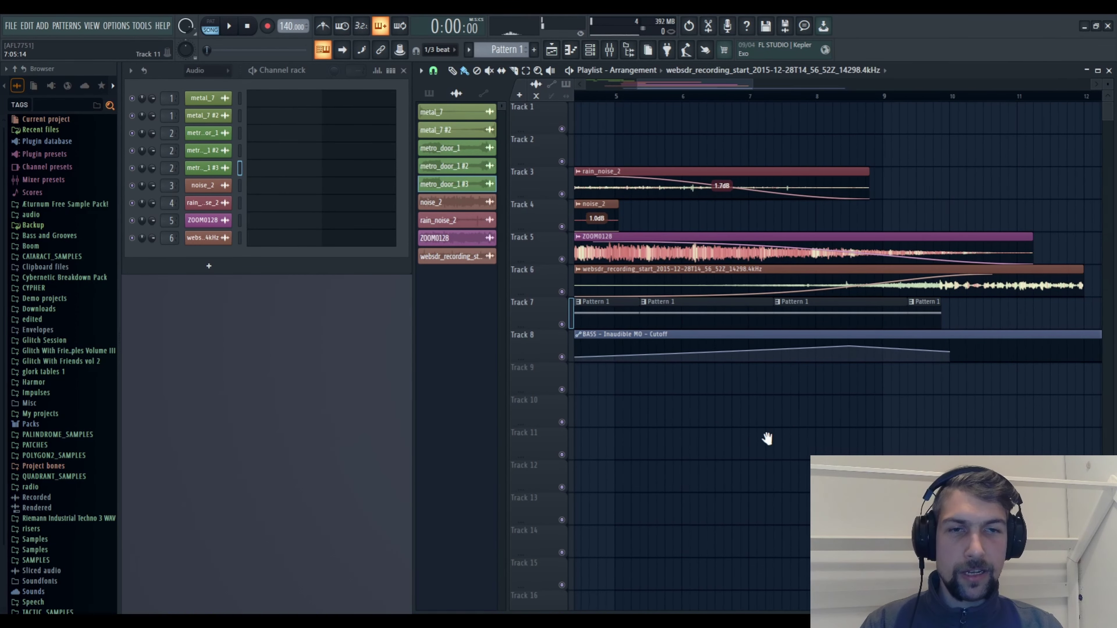
{"action": "scroll", "coordinate": [970, 369], "scroll_direction": "left", "scroll_amount": 3}
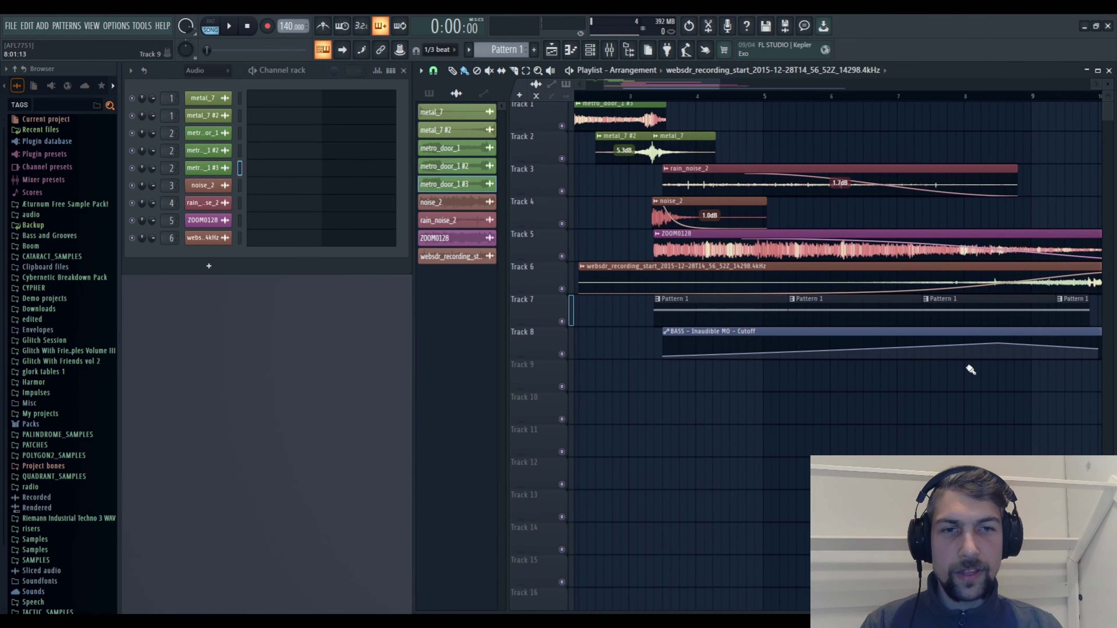
{"action": "left_click", "coordinate": [675, 304]}
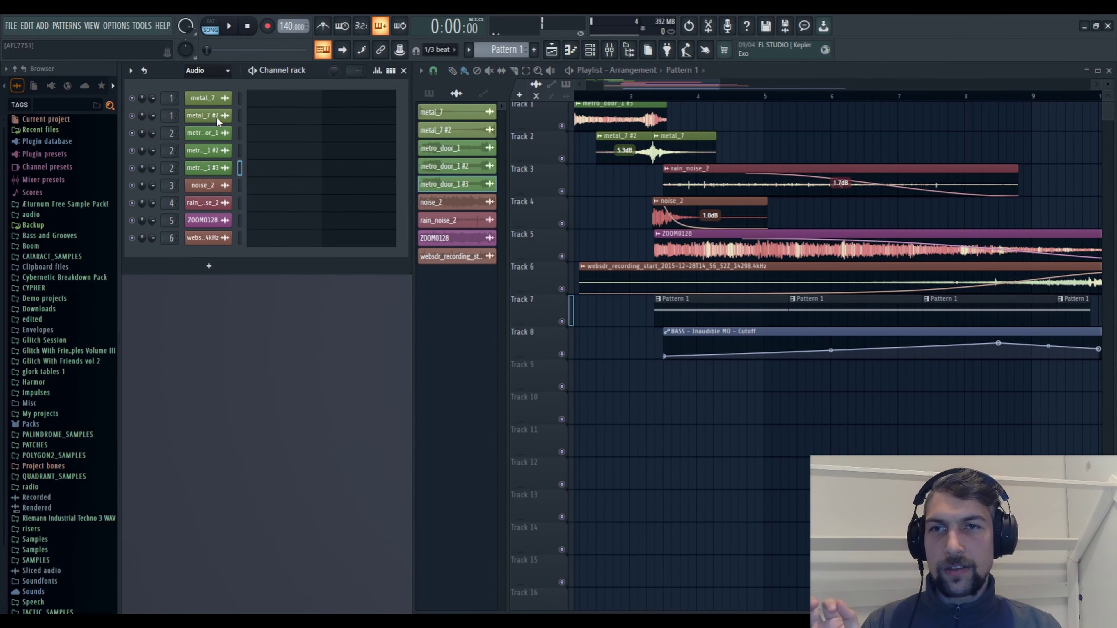
- Open the BASS channel's JP6K synth and play it in pattern and song mode, then stop
{"action": "left_click", "coordinate": [216, 100]}
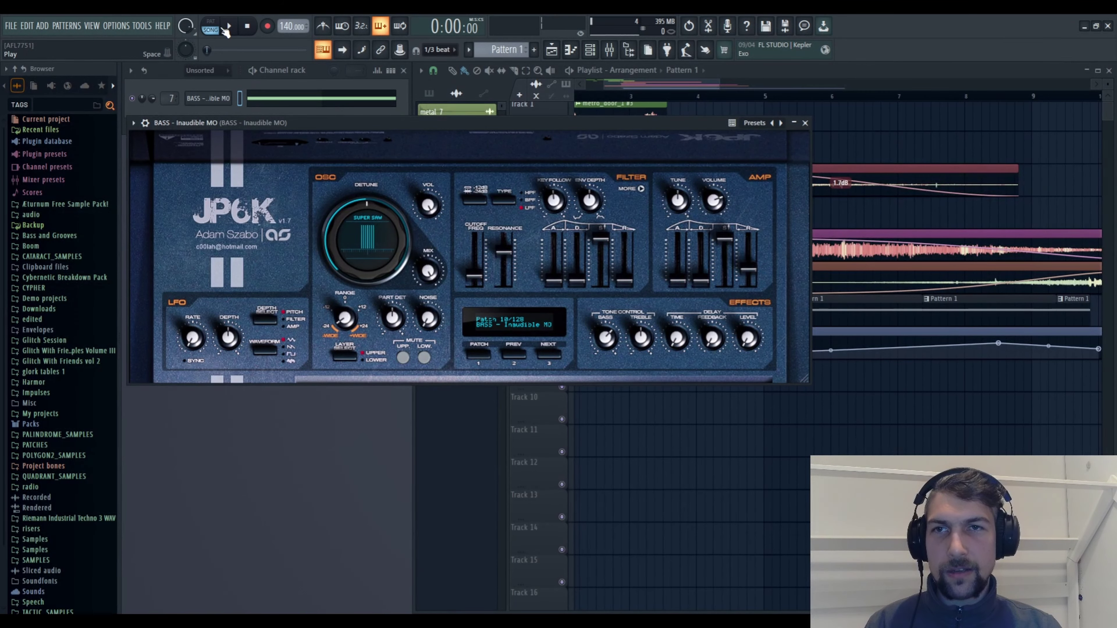
{"action": "left_click", "coordinate": [229, 26]}
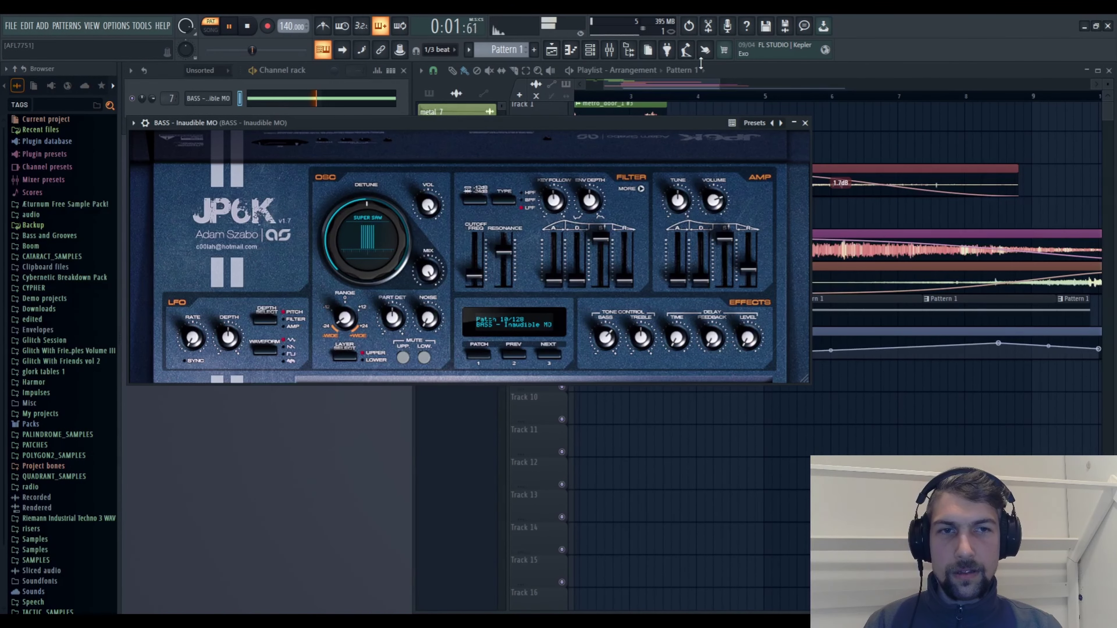
{"action": "left_click", "coordinate": [474, 95]}
{"action": "left_click", "coordinate": [211, 25]}
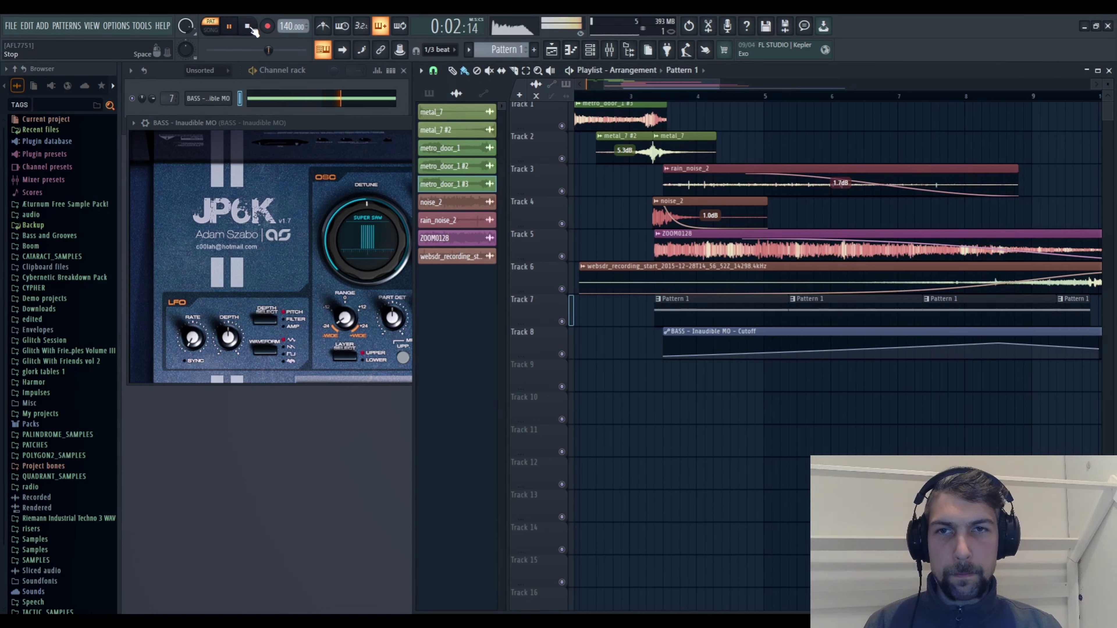
{"action": "key", "text": "space"}
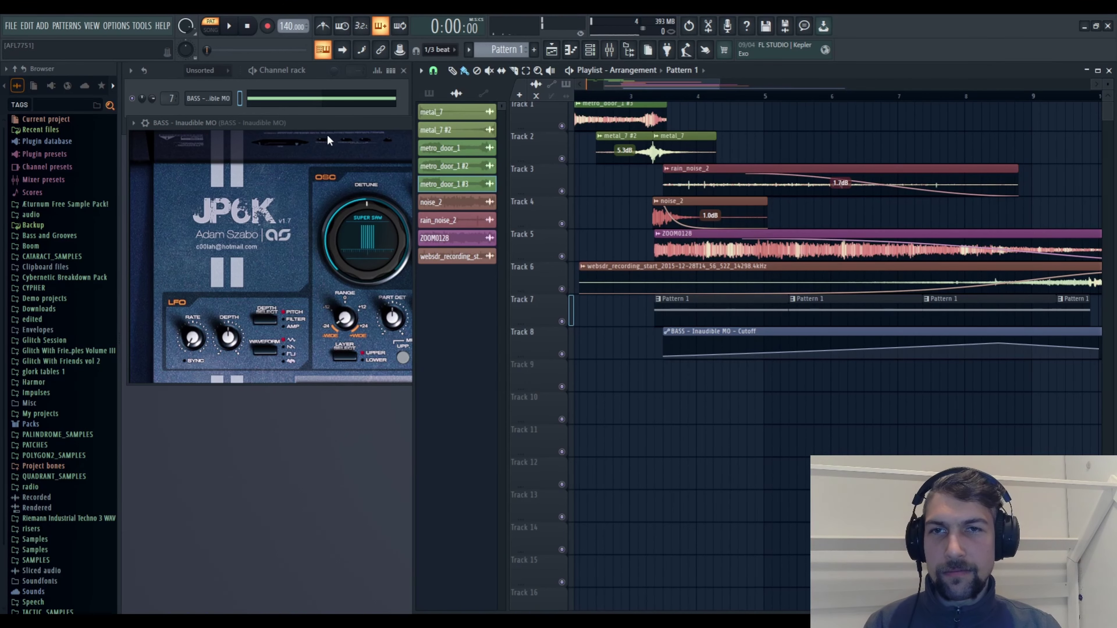
- Close the JP6K synth window and zoom the playlist out and in over the arrangement
{"action": "left_click", "coordinate": [810, 123]}
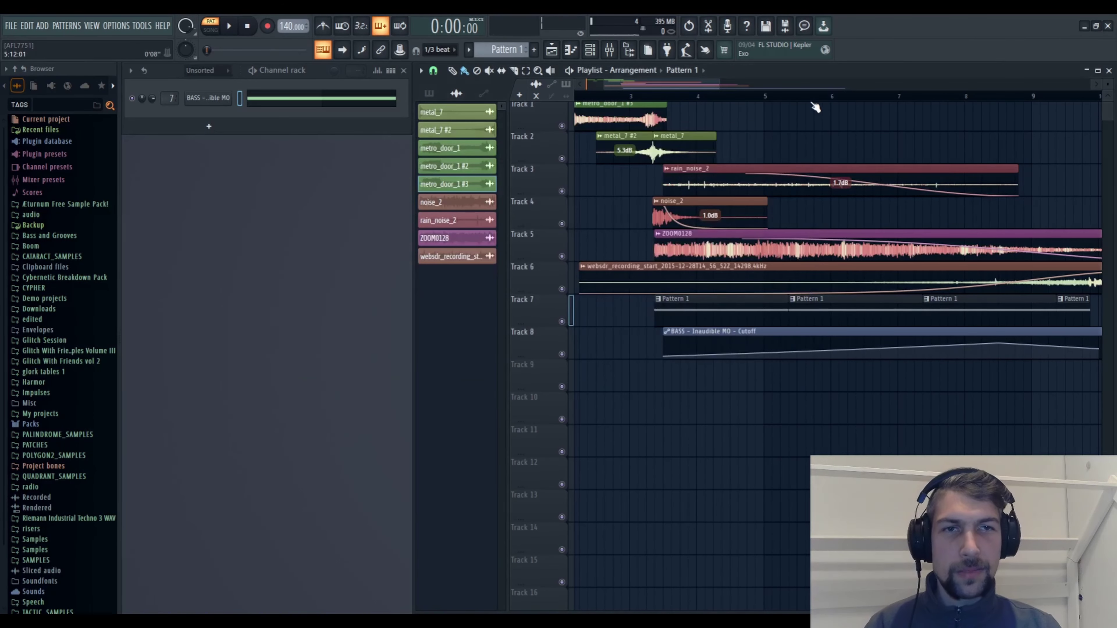
{"action": "scroll", "coordinate": [816, 104], "scroll_direction": "down", "scroll_amount": 5}
{"action": "scroll", "coordinate": [831, 248], "scroll_direction": "up", "scroll_amount": 1}
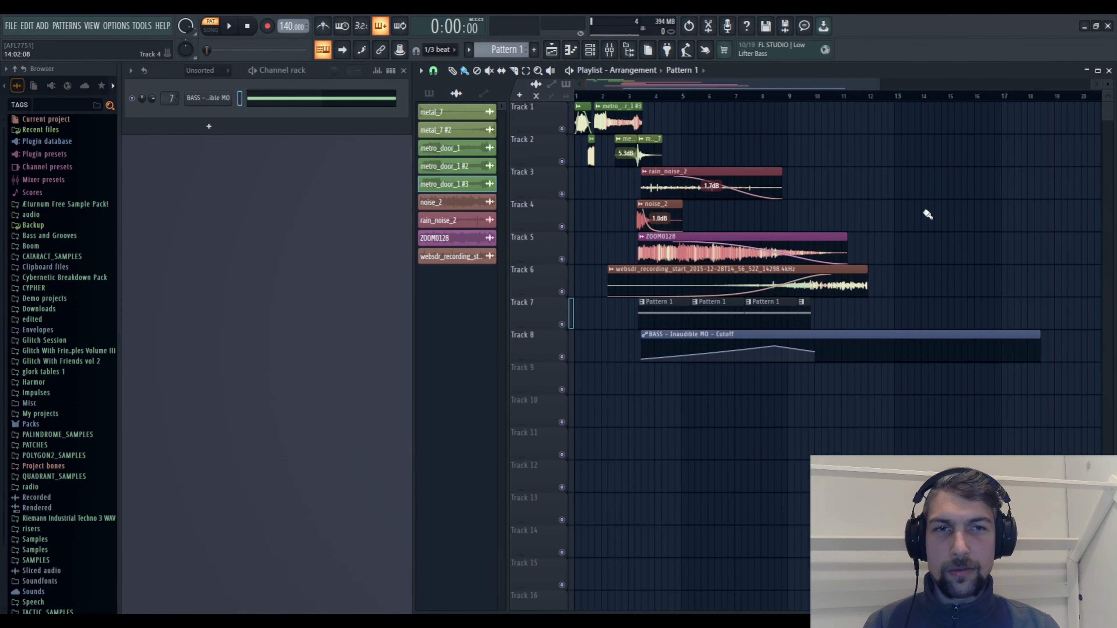
{"action": "scroll", "coordinate": [884, 223], "scroll_direction": "down", "scroll_amount": 2}
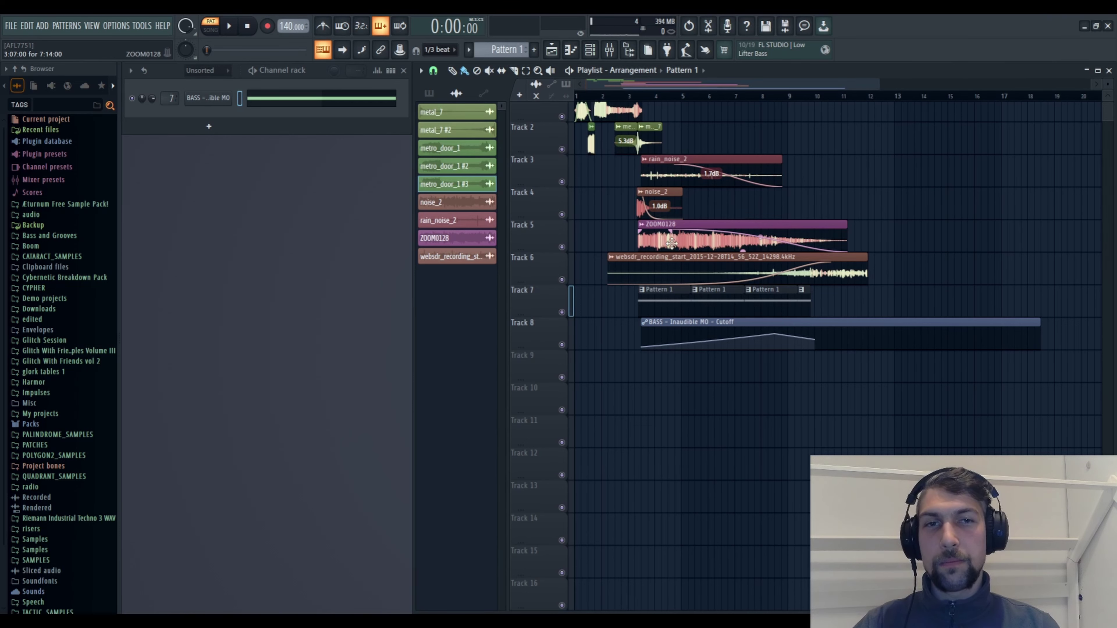
{"action": "scroll", "coordinate": [658, 200], "scroll_direction": "up", "scroll_amount": 2}
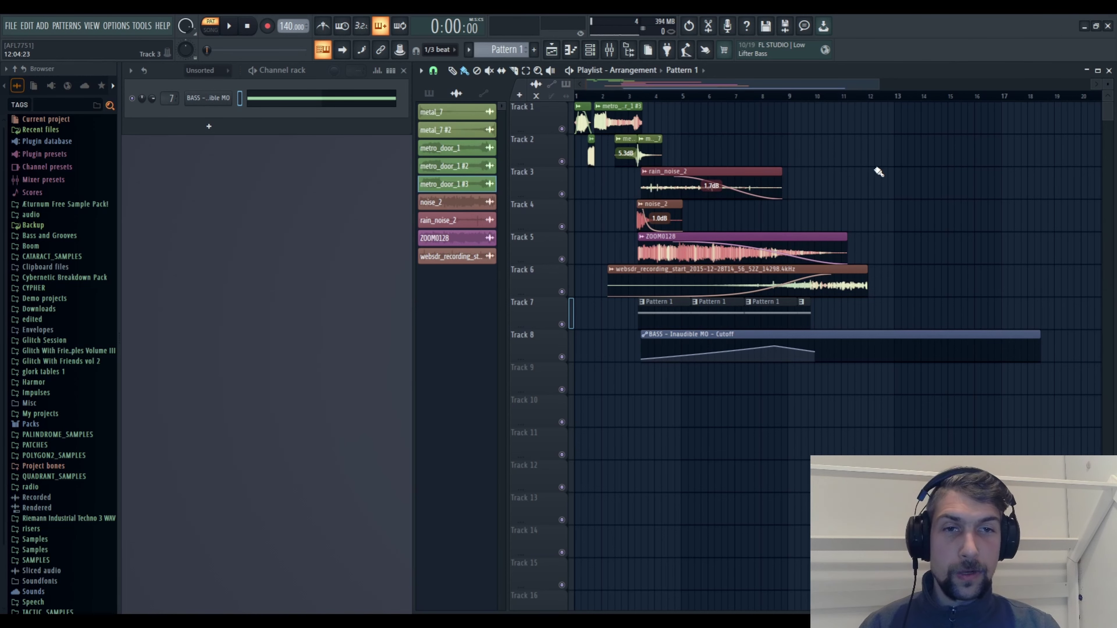
- Pan past the clips and back to the start of the arrangement, then save the project
{"action": "left_click_drag", "start_coordinate": [873, 168], "coordinate": [706, 220]}
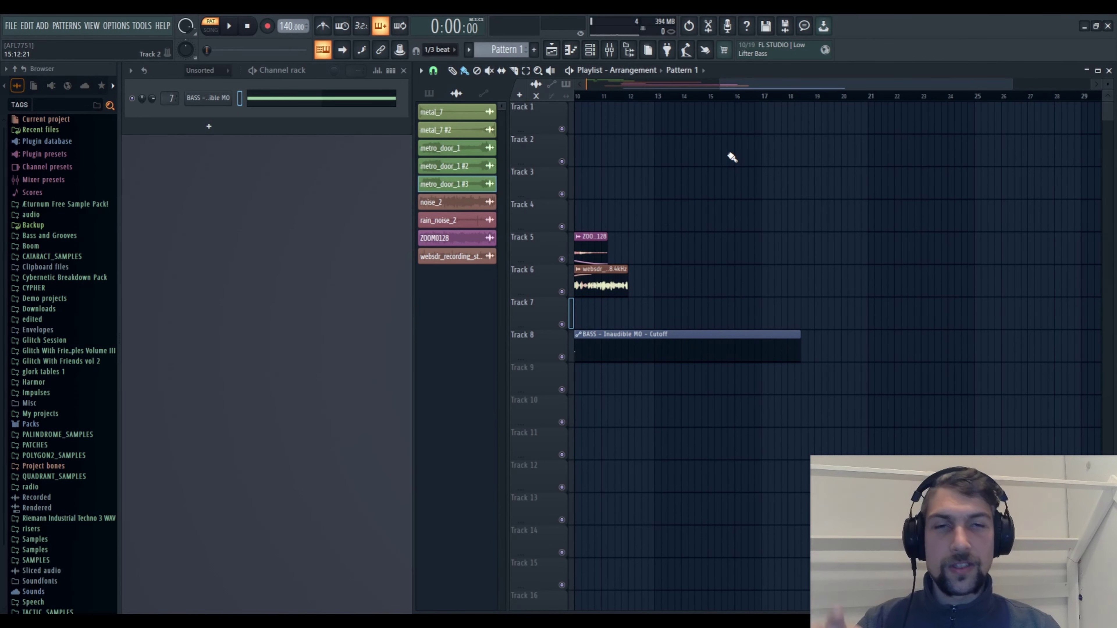
{"action": "left_click_drag", "start_coordinate": [801, 220], "coordinate": [848, 194]}
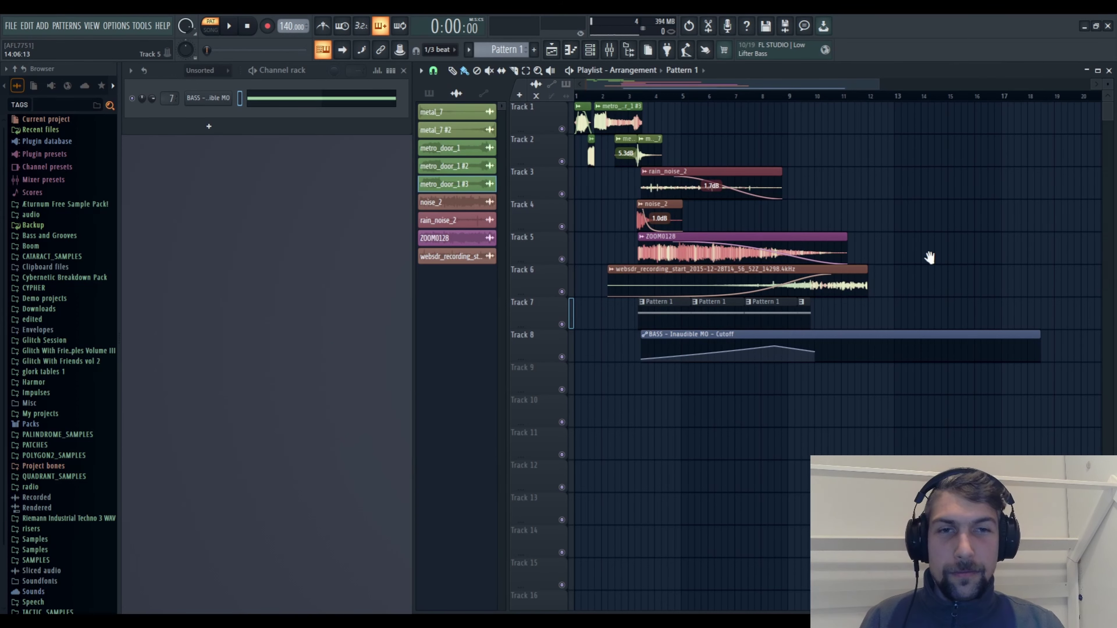
{"action": "mouse_move", "coordinate": [929, 257]}
{"action": "left_mouse_down"}
{"action": "mouse_move", "coordinate": [768, 199]}
{"action": "mouse_move", "coordinate": [933, 249]}
{"action": "left_mouse_up"}
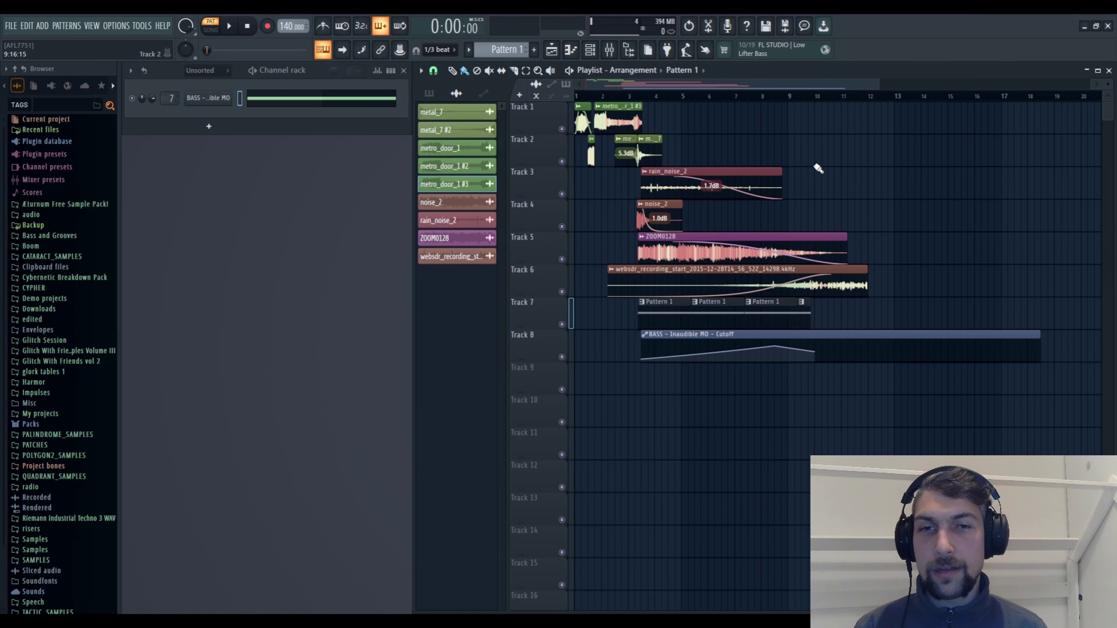
{"action": "key", "text": "ctrl+s"}
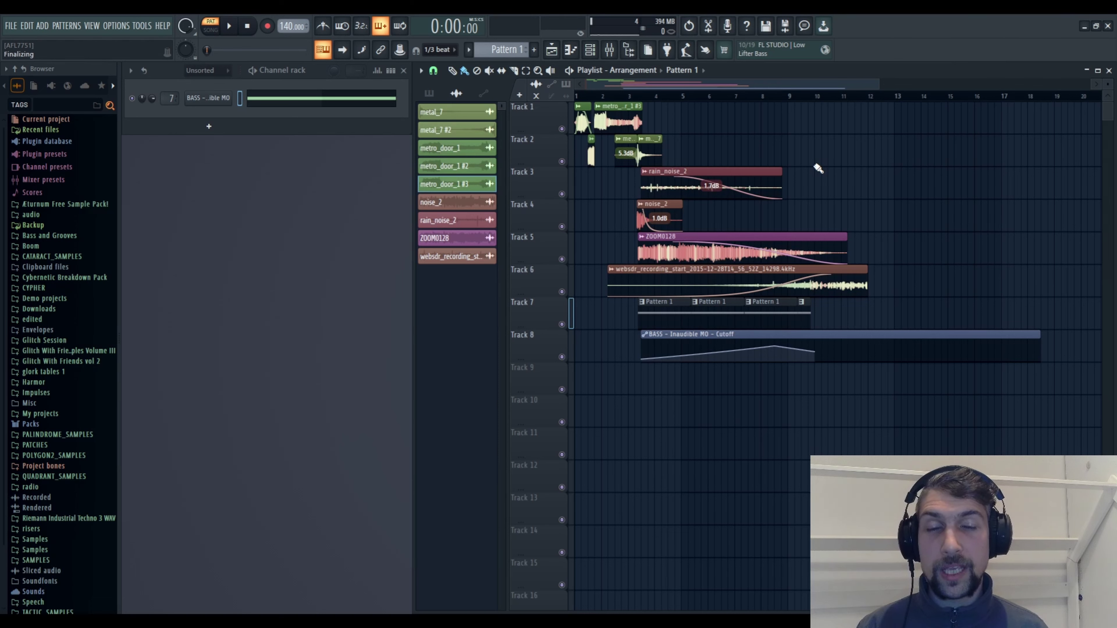